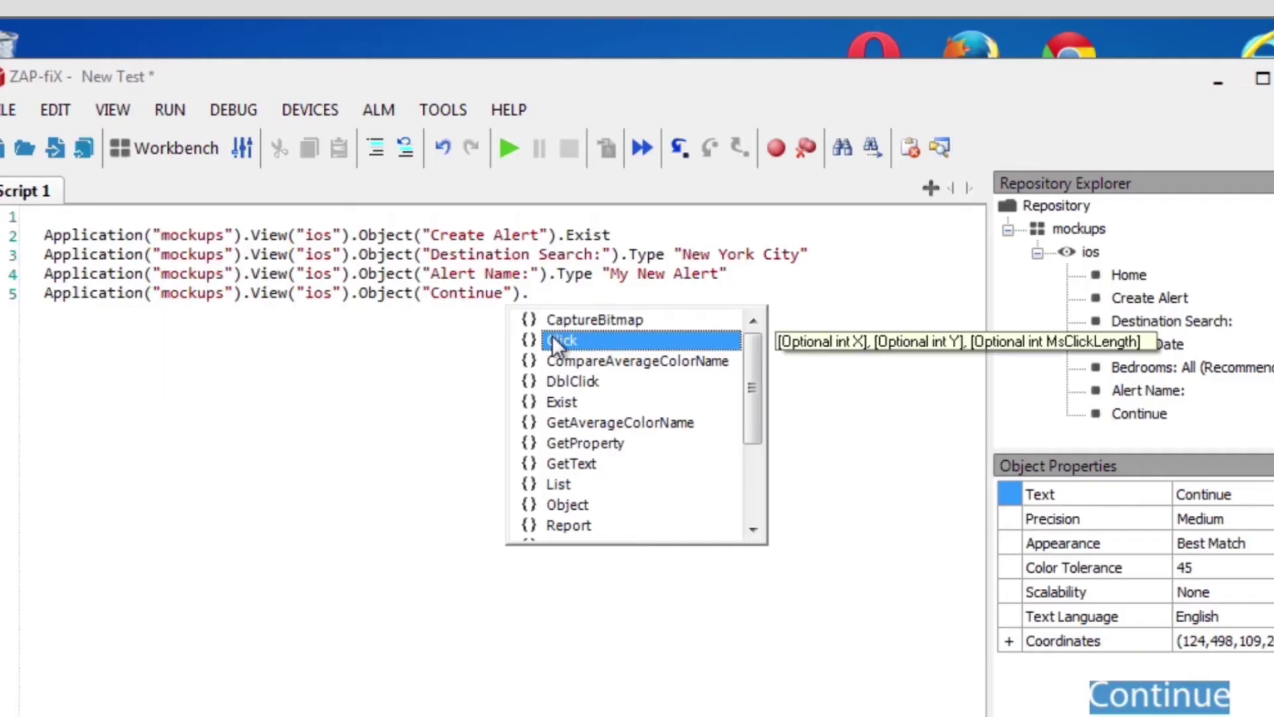
Step: Complete line 5 so the ios view's Continue object receives the Click action
double_click(582, 344)
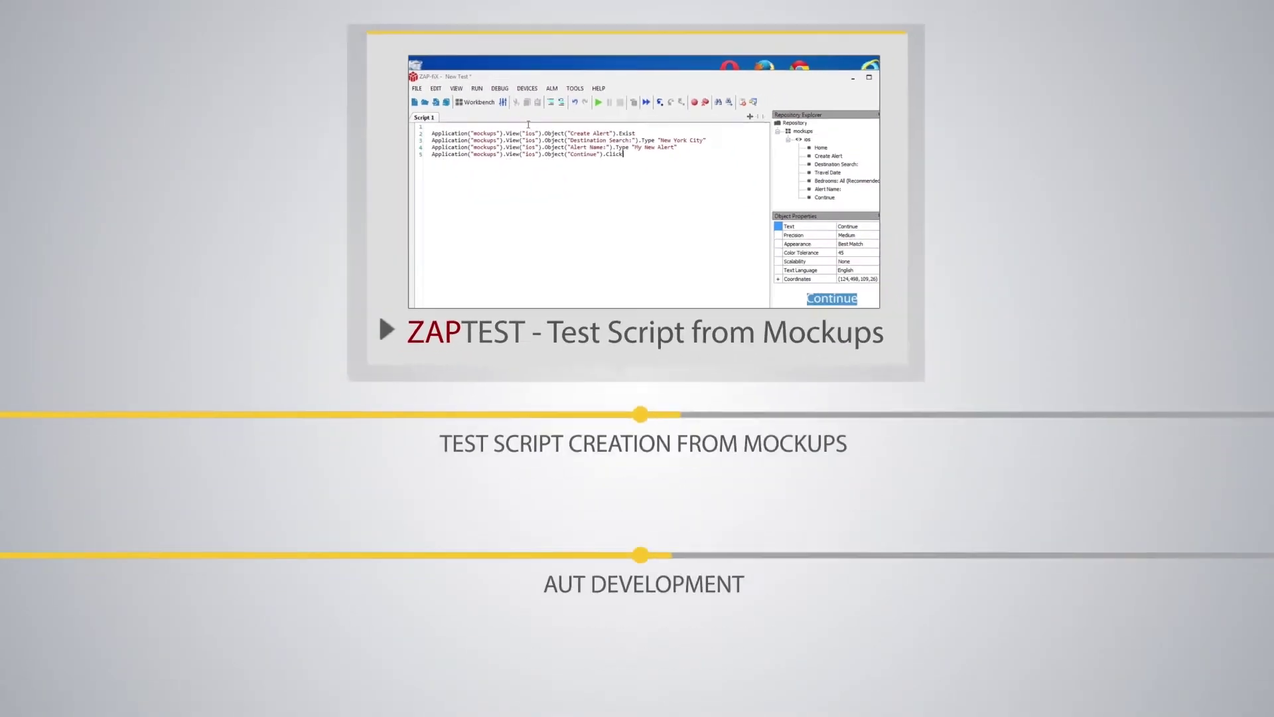